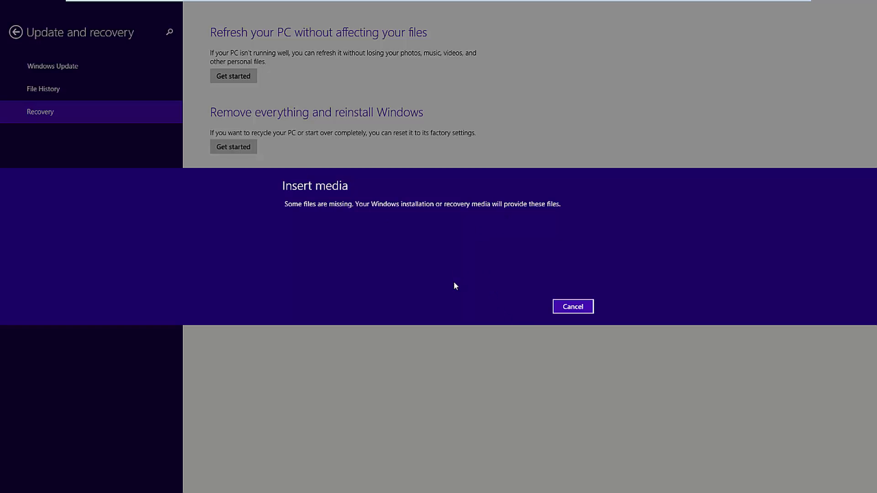
# Cancel the 'Insert media' missing-files message to return to the Recovery page
pyautogui.click(581, 310)
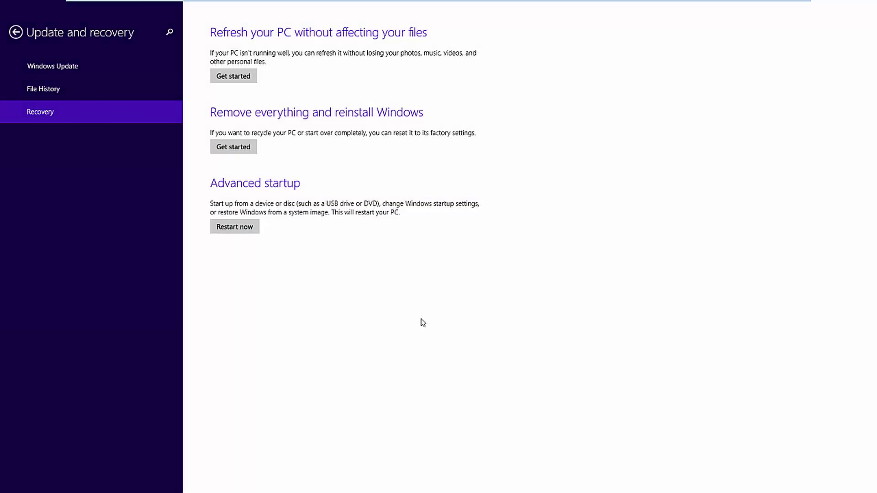
# Close PC settings and switch to the BensTechTips forum in Internet Explorer
pyautogui.click(870, 7)
pyautogui.hotkey('alt', 'Tab')
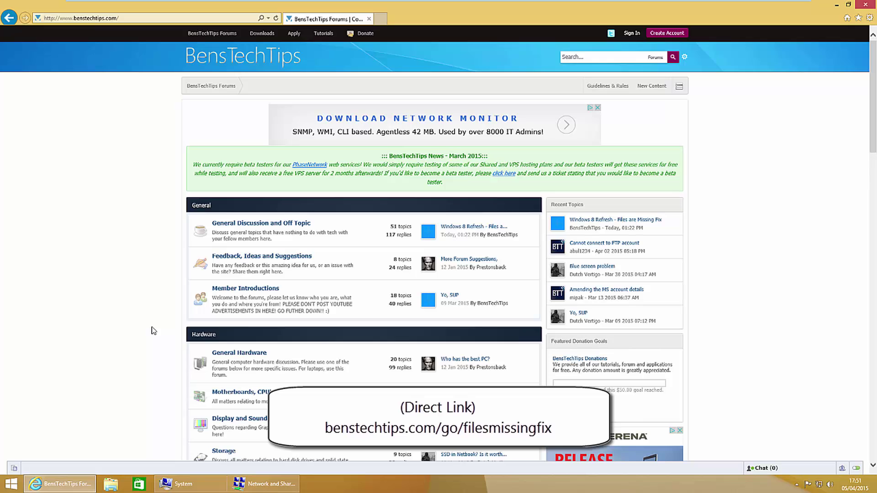
# Go to BensTechTips Downloads and open the 'Windows 8 Refresh - Files are Missing Fix' page
pyautogui.click(259, 34)
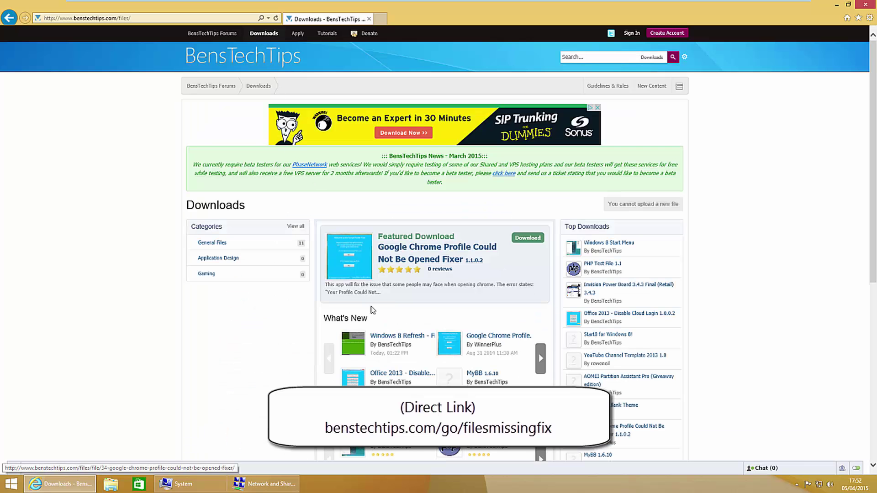
pyautogui.click(387, 327)
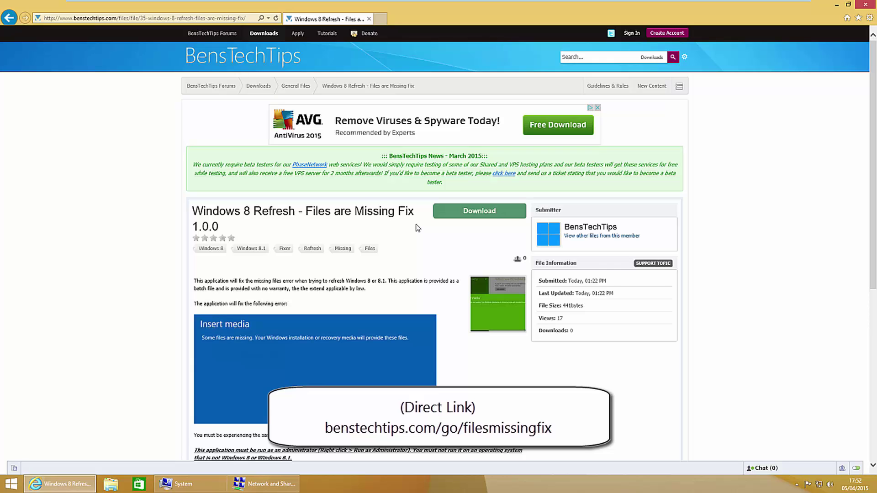
pyautogui.scroll(-2, 439, 250)
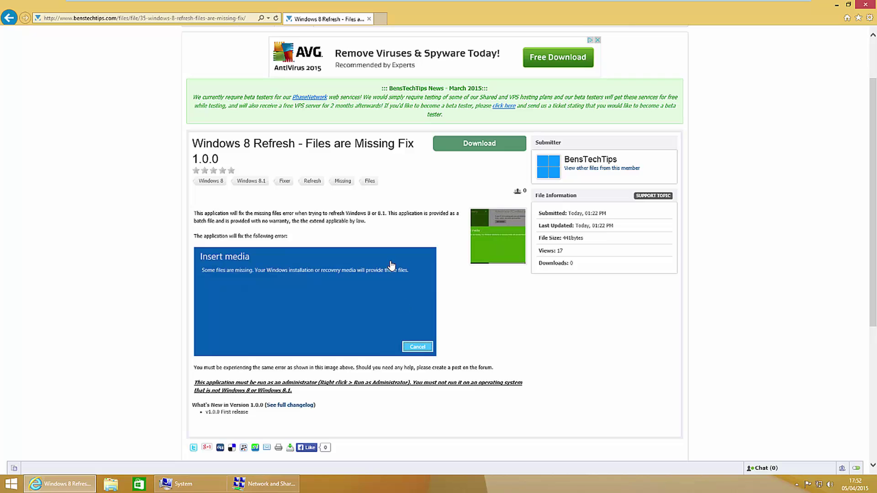
# Sign in to BensTechTips with the account credentials and accept the download disclaimer
pyautogui.click(469, 146)
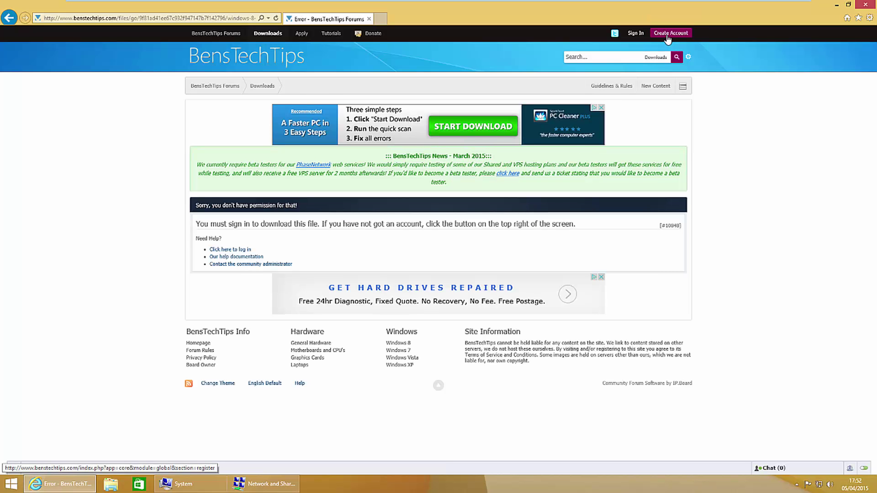
pyautogui.click(636, 33)
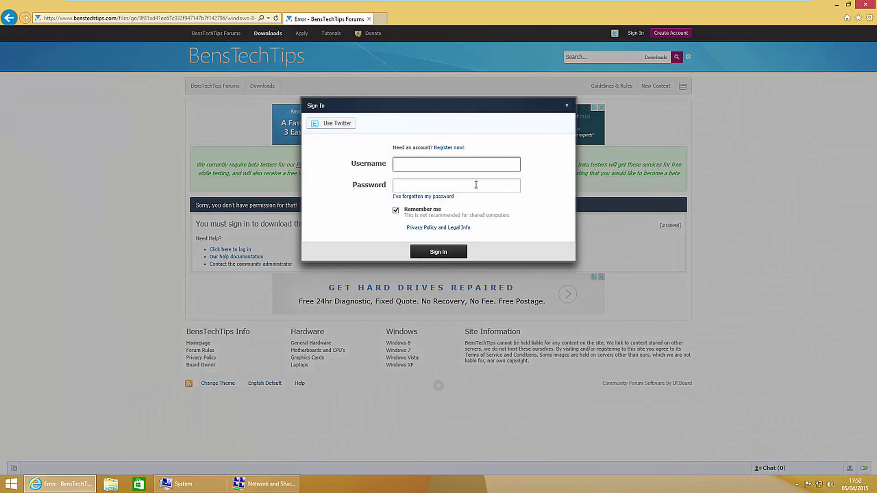
pyautogui.write('benstechtips')
pyautogui.press('Tab')
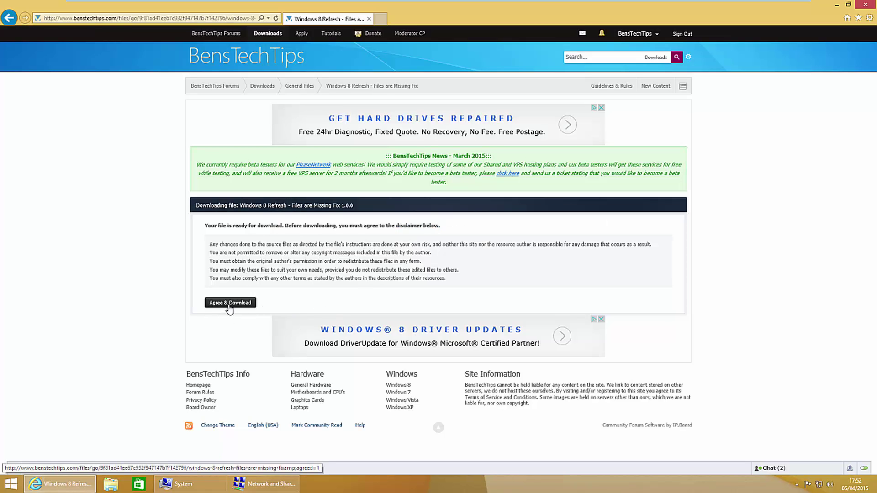
pyautogui.click(228, 304)
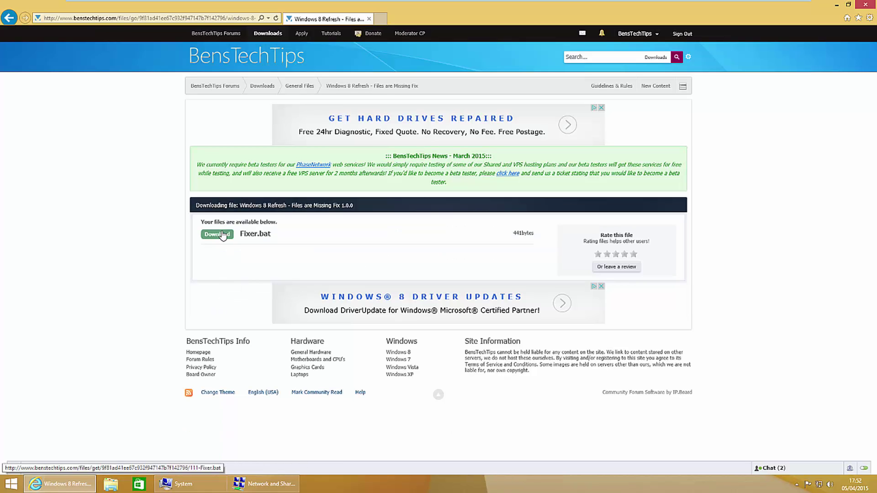
# Save the download as 'Fixer' in This PC > Documents
pyautogui.click(222, 234)
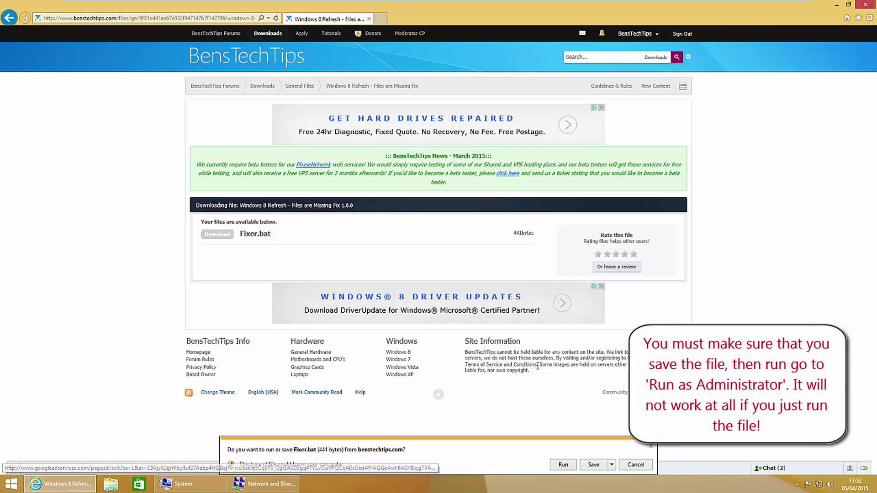
pyautogui.click(611, 464)
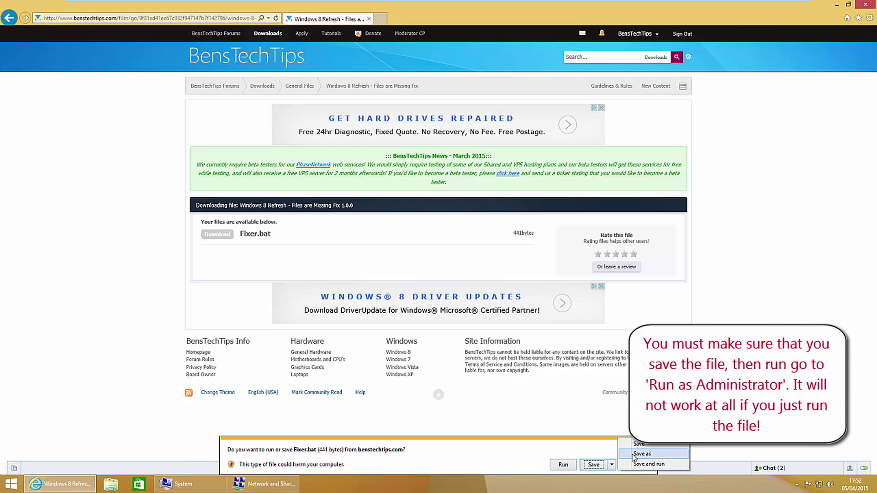
pyautogui.click(623, 450)
pyautogui.click(307, 245)
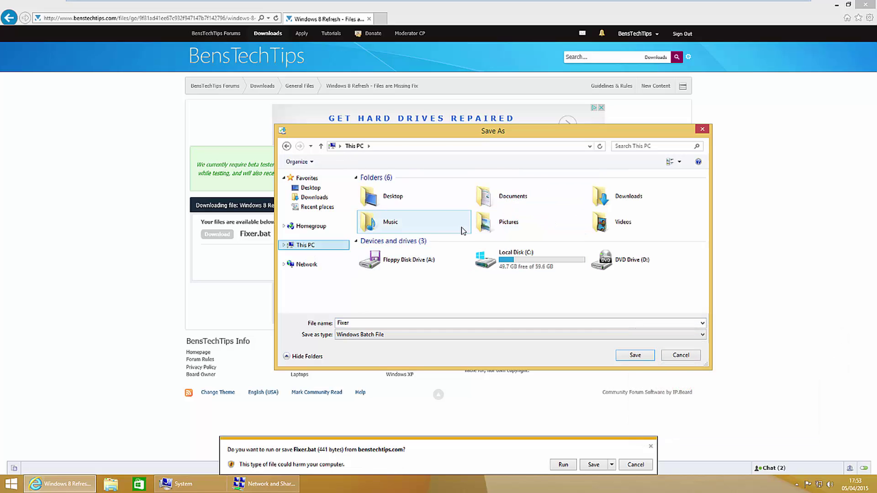
pyautogui.doubleClick(526, 201)
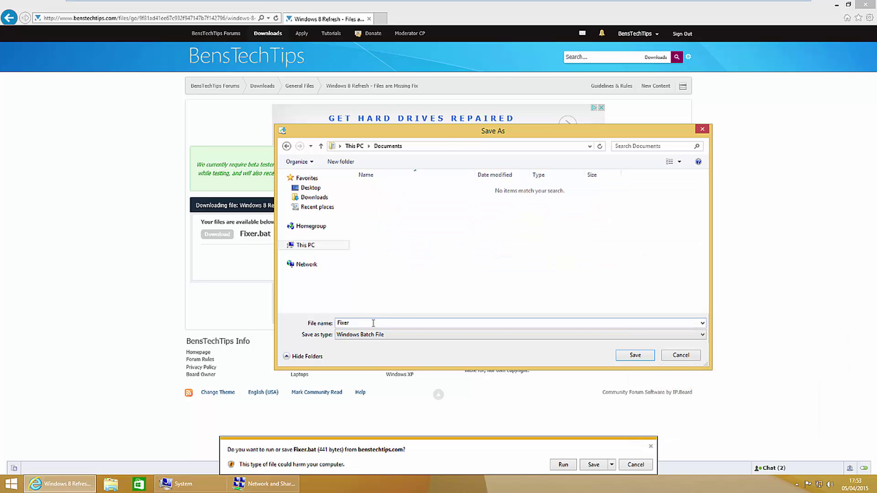
pyautogui.doubleClick(345, 323)
pyautogui.write('Fixer')
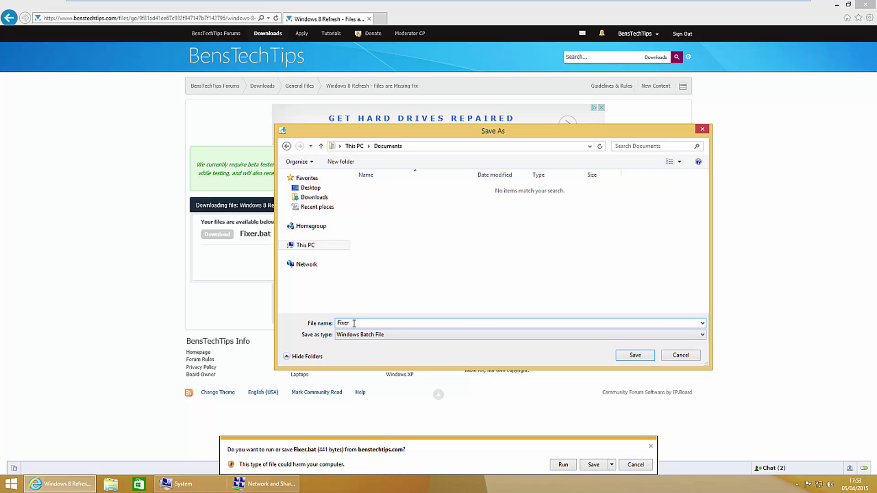
pyautogui.click(644, 359)
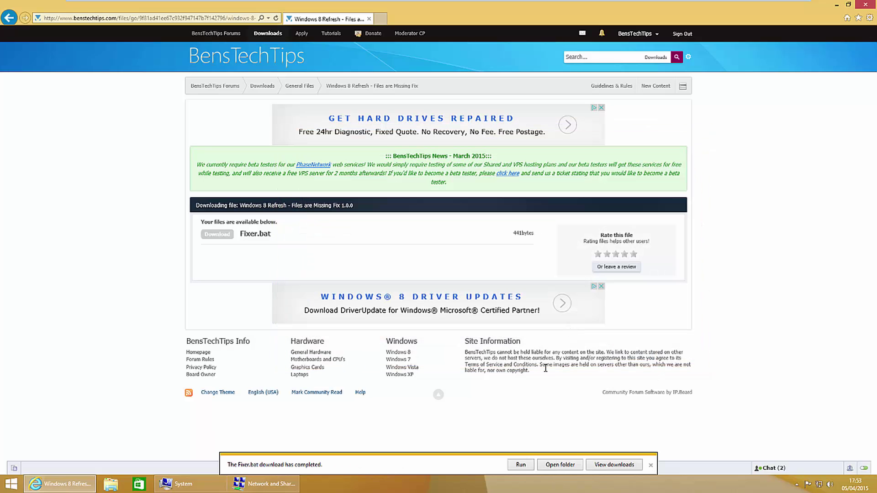
# Open the Documents download folder and run Fixer as administrator
pyautogui.click(558, 468)
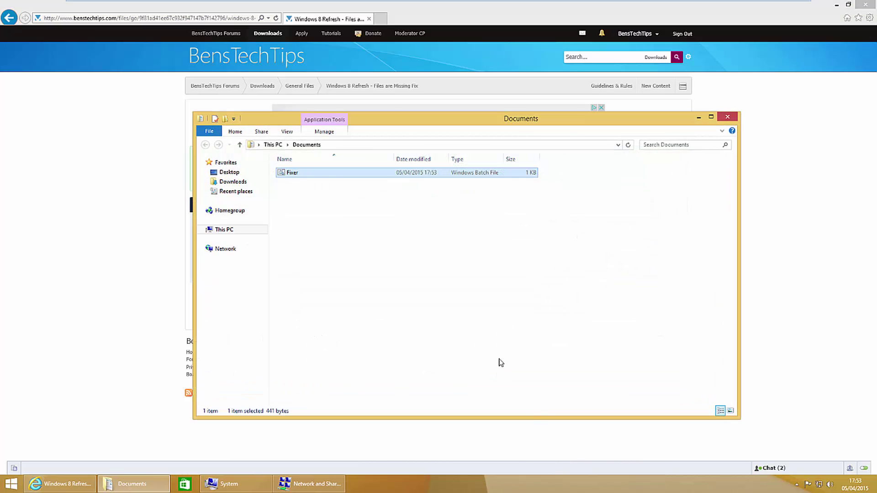
pyautogui.rightClick(298, 176)
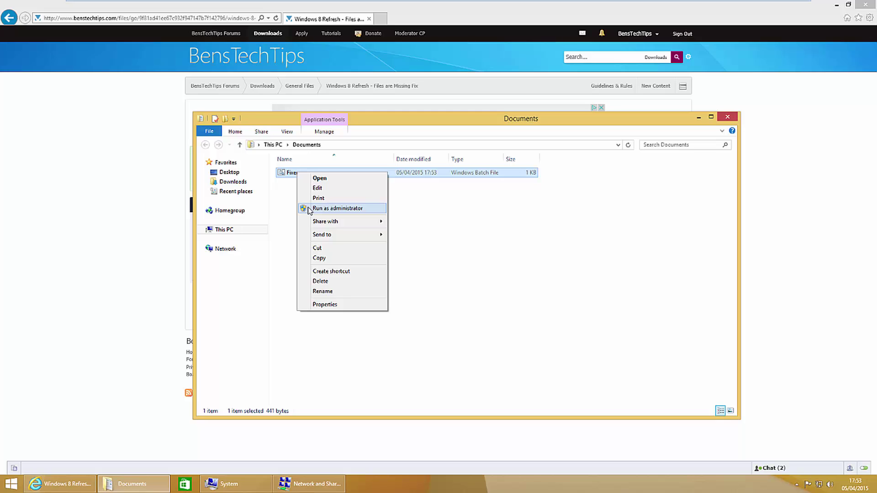
pyautogui.click(370, 207)
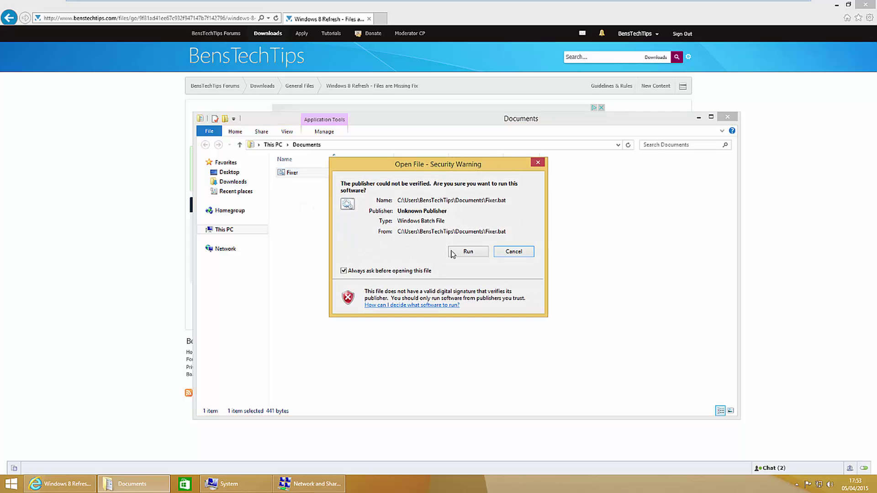
# Allow Fixer.bat past the security warning and UAC so it builds CustomRefresh.wim
pyautogui.click(470, 253)
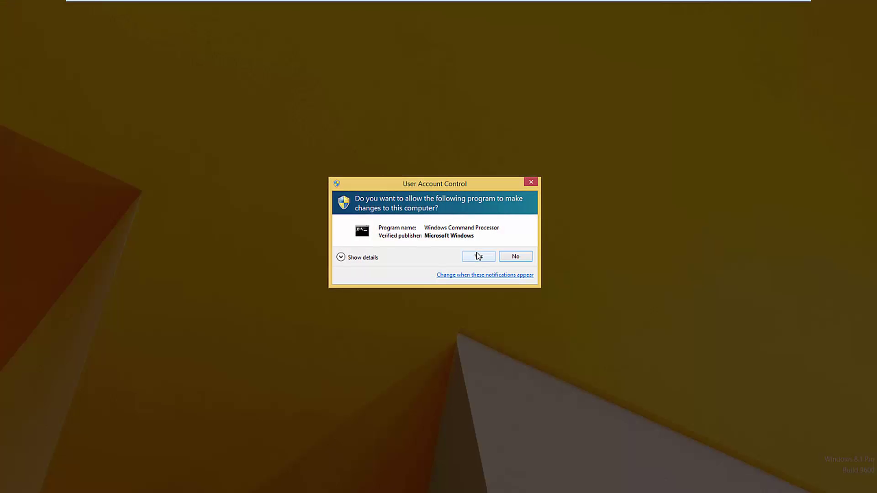
pyautogui.click(488, 257)
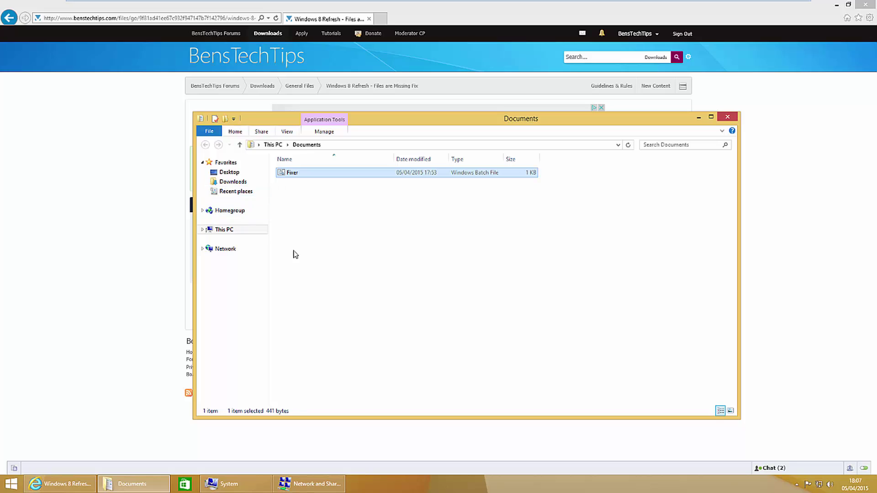
# Deselect Fixer, dismiss its context menu and minimize the Documents window
pyautogui.click(282, 228)
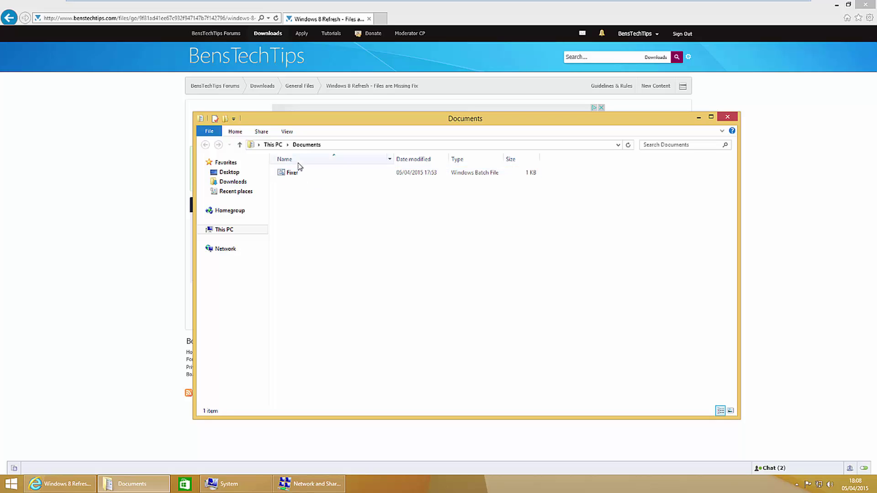
pyautogui.rightClick(295, 174)
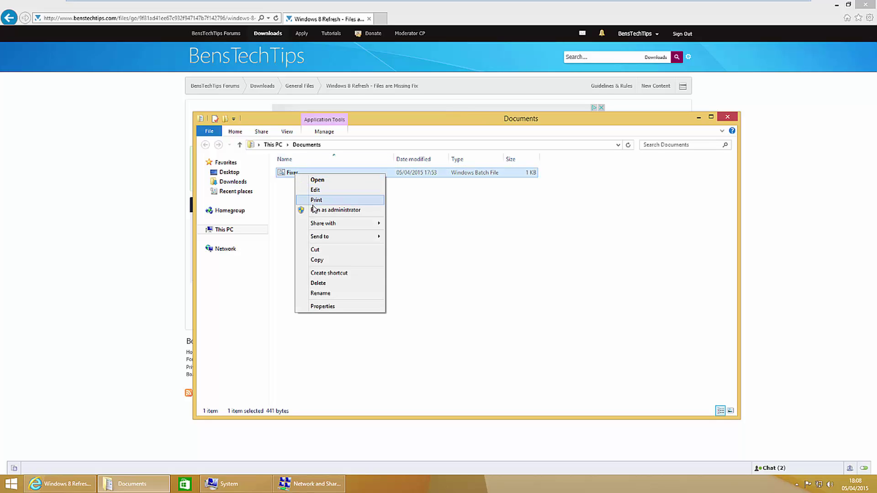
pyautogui.click(493, 227)
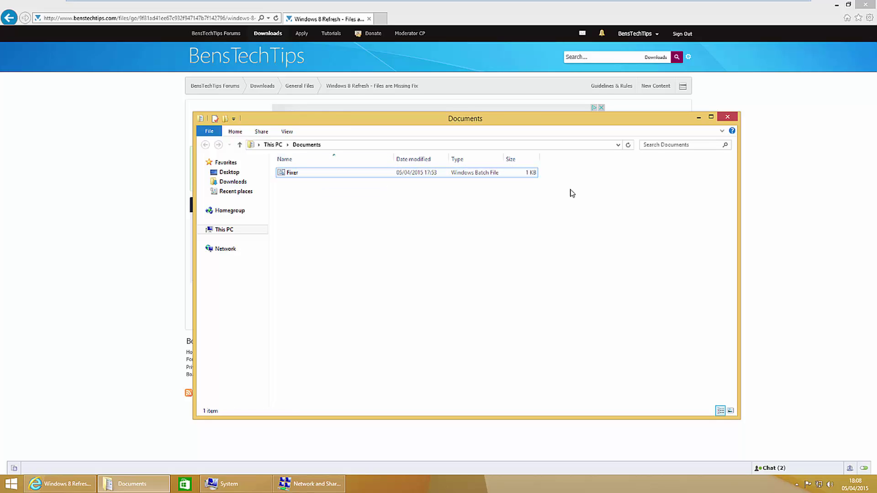
pyautogui.click(698, 117)
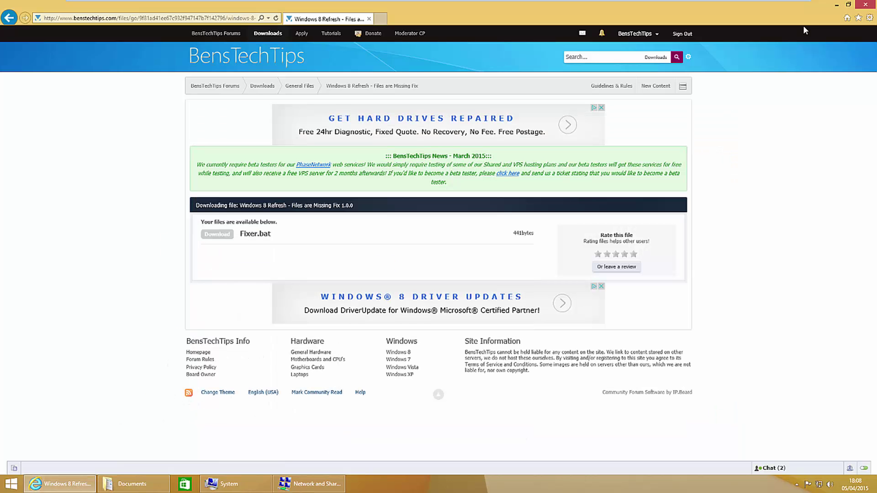
# Minimize the browser and open PC settings from the Settings charm
pyautogui.click(836, 5)
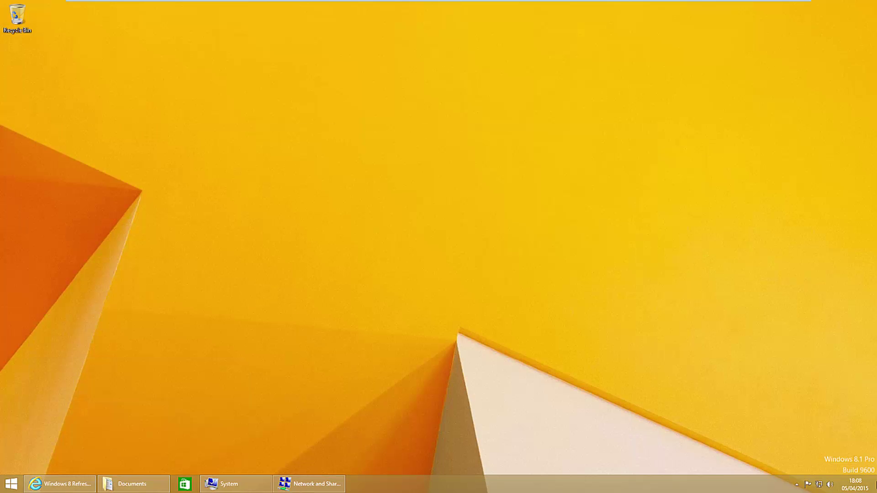
pyautogui.moveTo(876, 473)
pyautogui.click(855, 408)
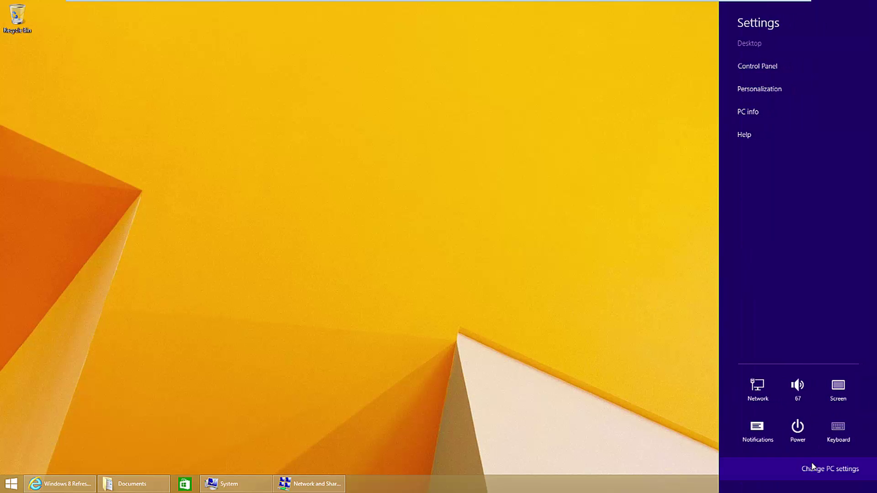
pyautogui.click(813, 471)
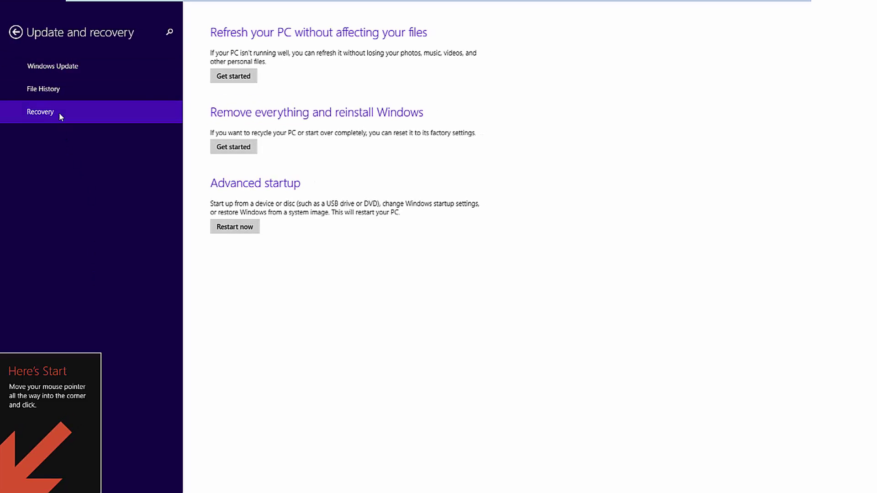
# Start Refresh your PC without affecting files and confirm the restart
pyautogui.click(232, 78)
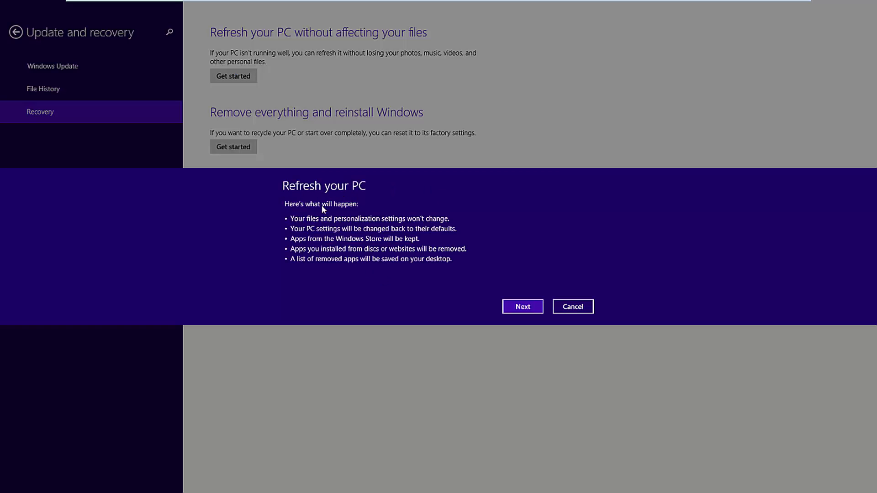
pyautogui.click(518, 307)
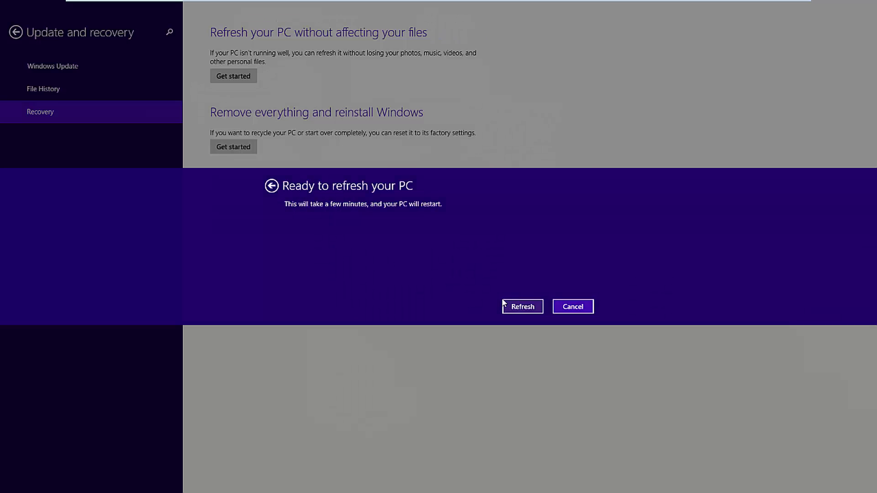
pyautogui.press('Return')
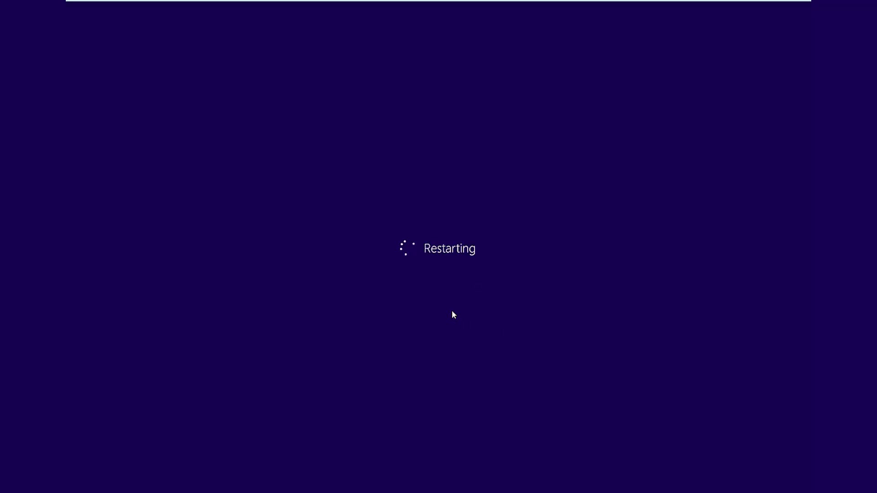